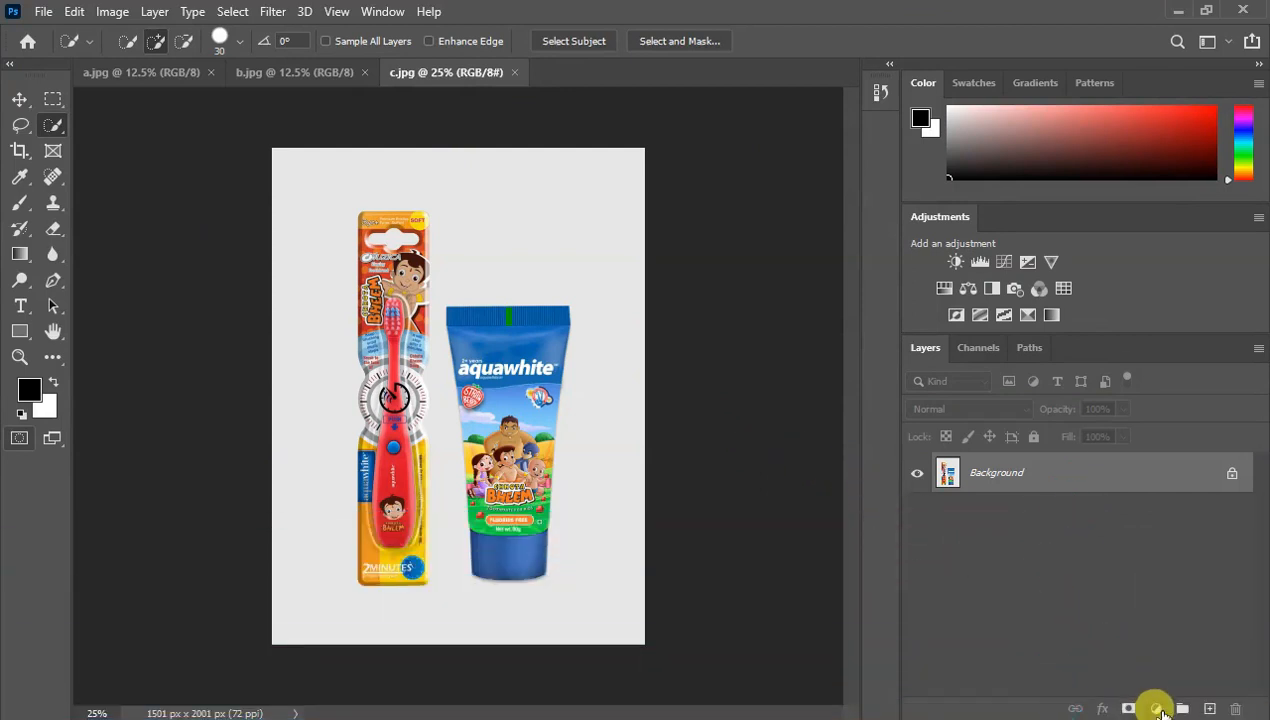
# Add a solid color fill layer in black (000000) to c.jpg
pyautogui.click(1157, 708)
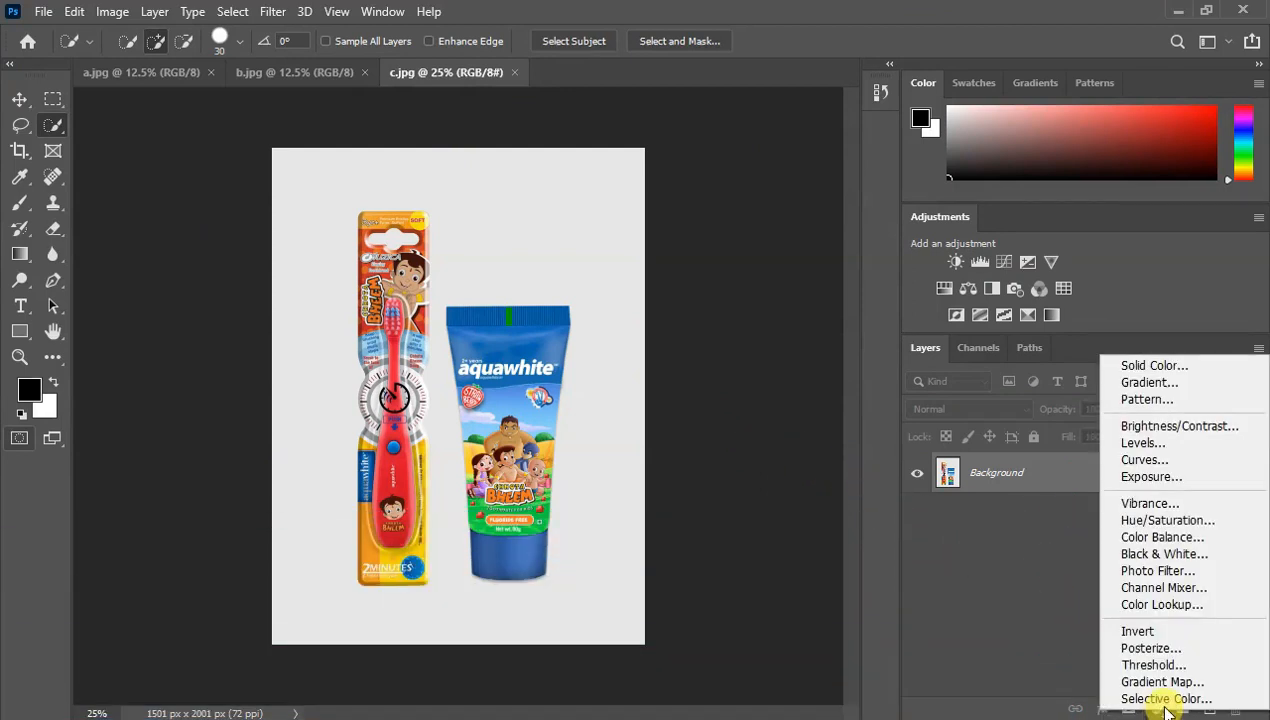
pyautogui.click(1152, 365)
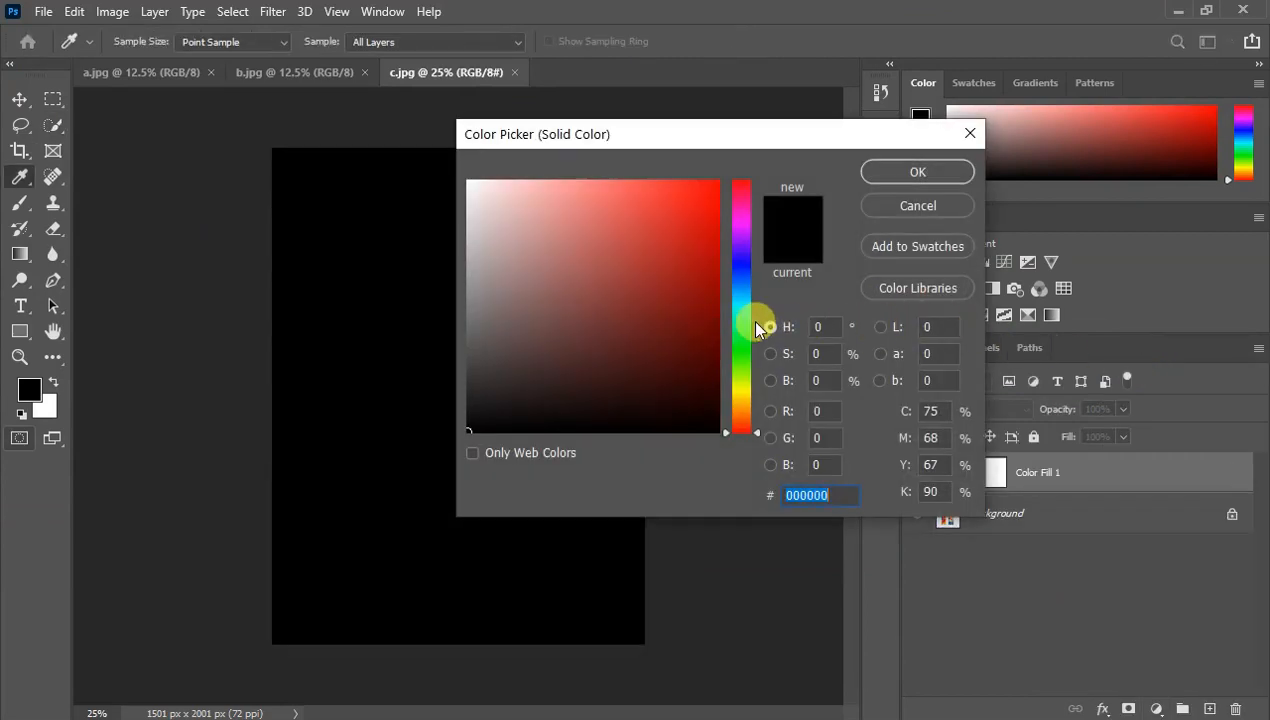
pyautogui.click(926, 174)
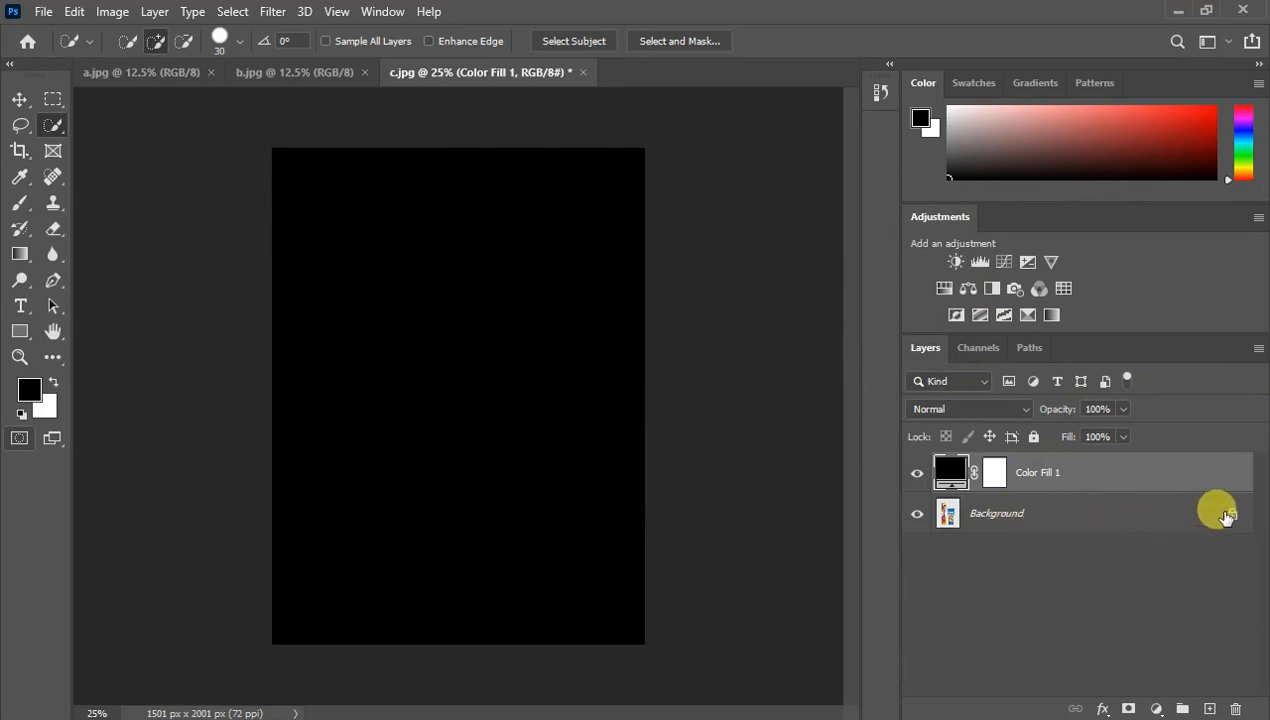
# Unlock the Background layer and place the black color fill layer beneath the product photo layer
pyautogui.click(1230, 515)
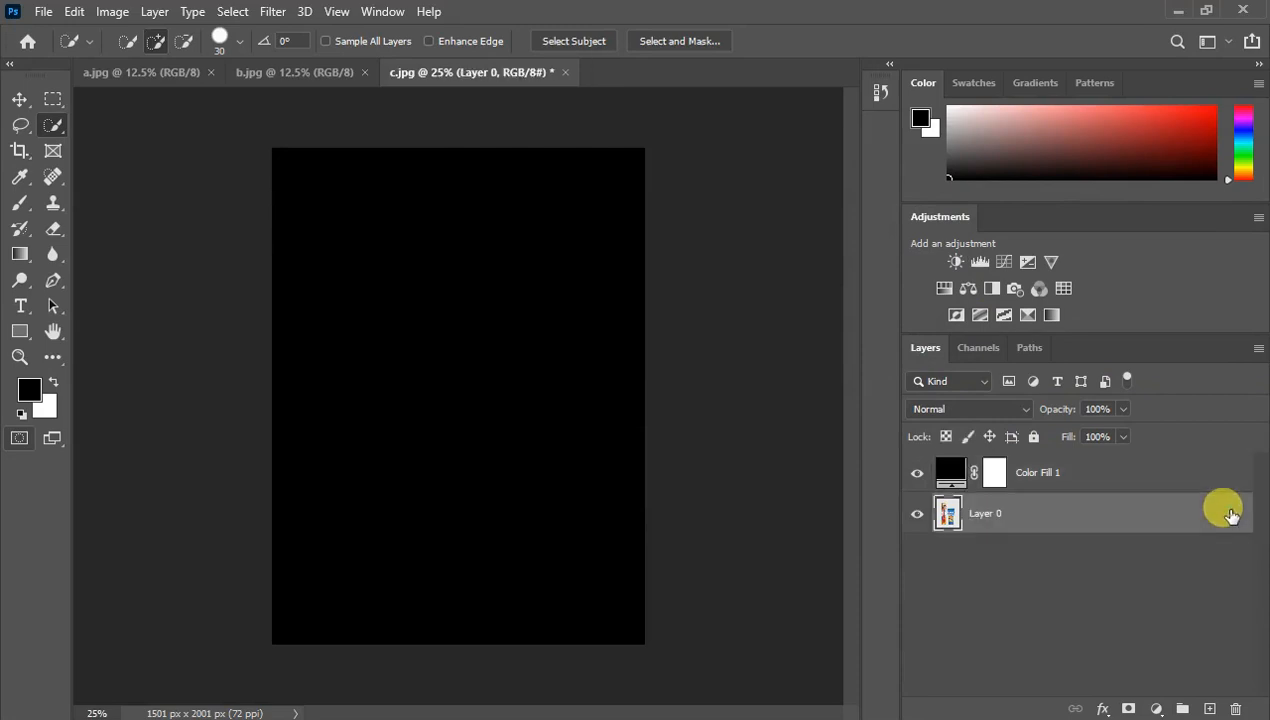
pyautogui.doubleClick(1230, 515)
pyautogui.click(950, 101)
pyautogui.moveTo(1079, 476); pyautogui.dragTo(1072, 536)
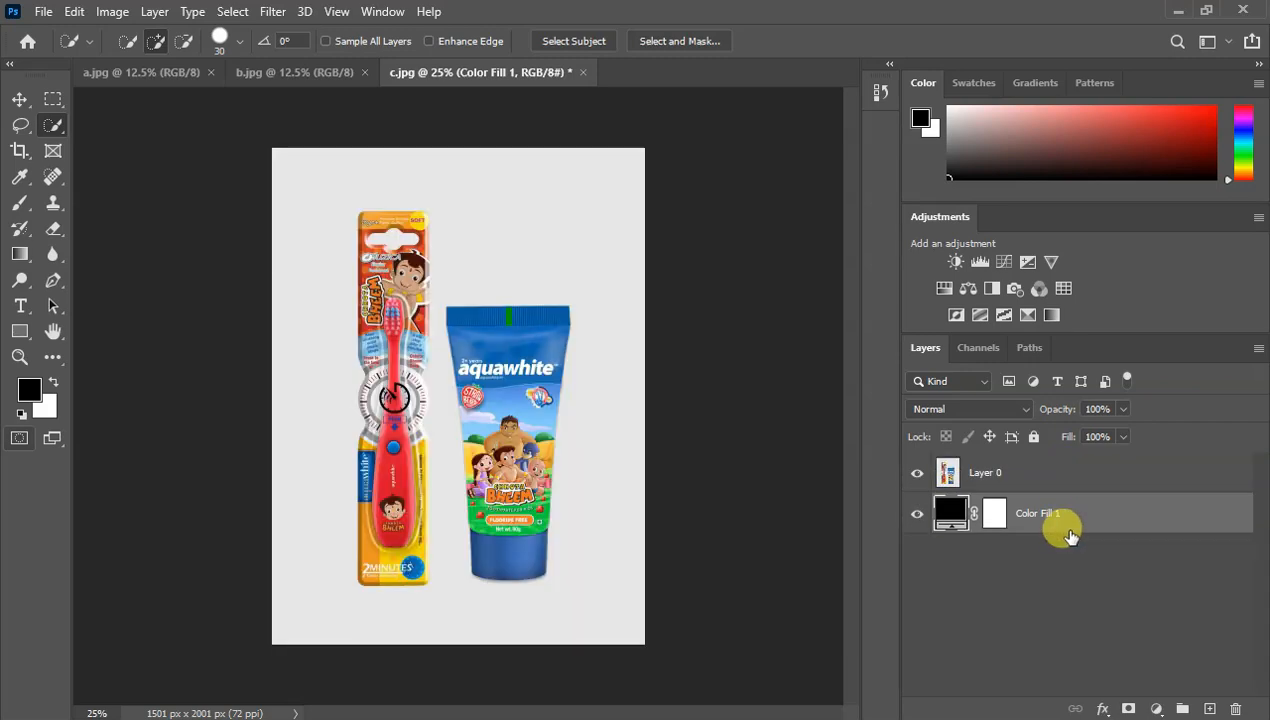
# Show the Properties of Layer 0 and apply the Remove Background quick action to the product photo
pyautogui.click(1020, 474)
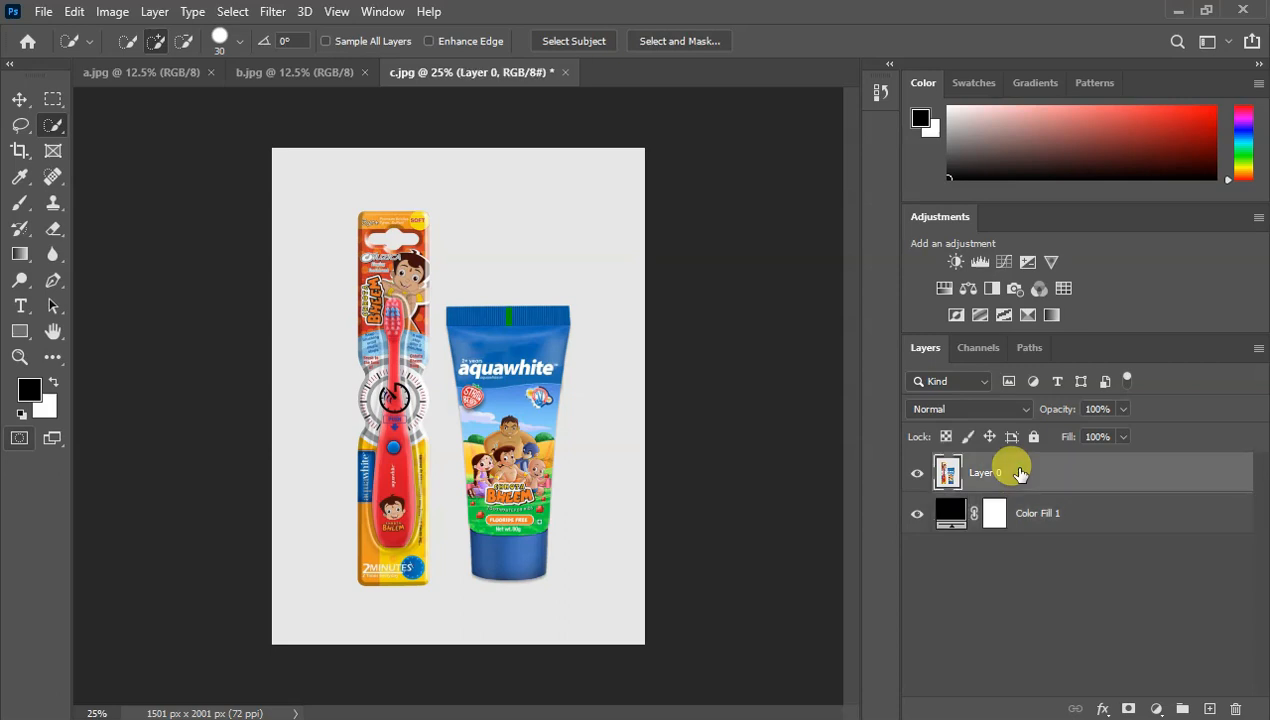
pyautogui.click(386, 13)
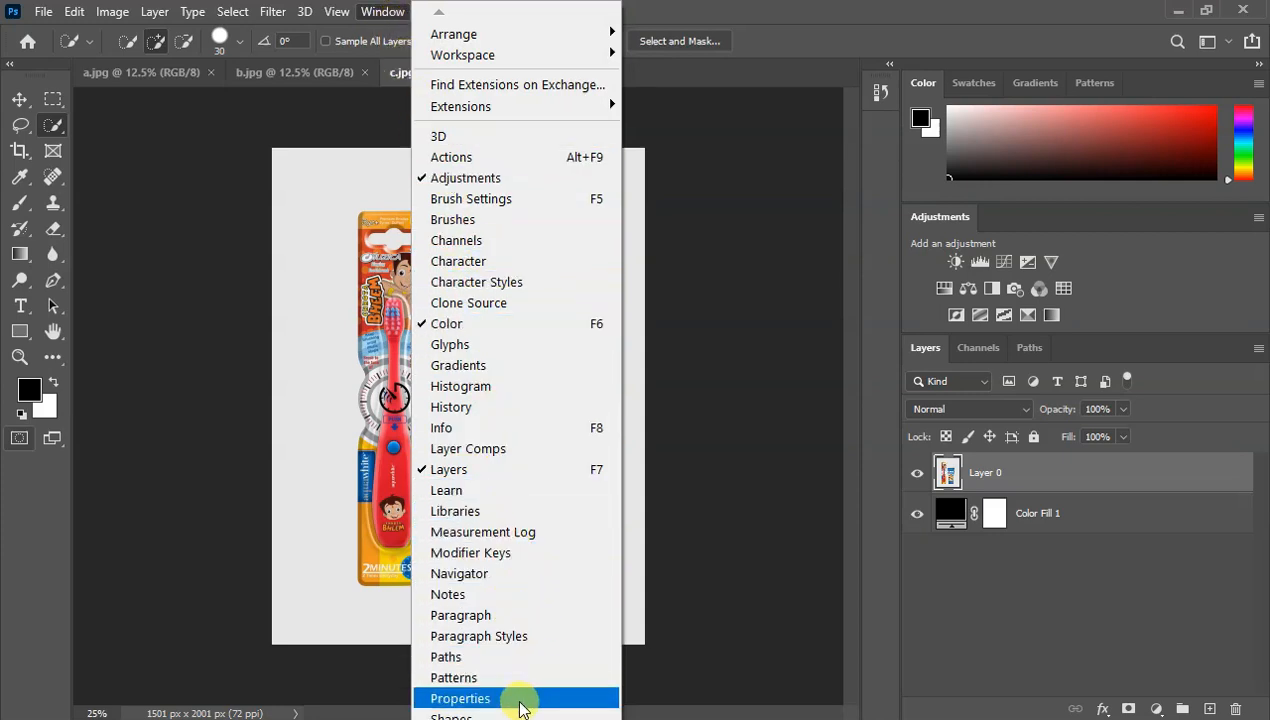
pyautogui.click(519, 699)
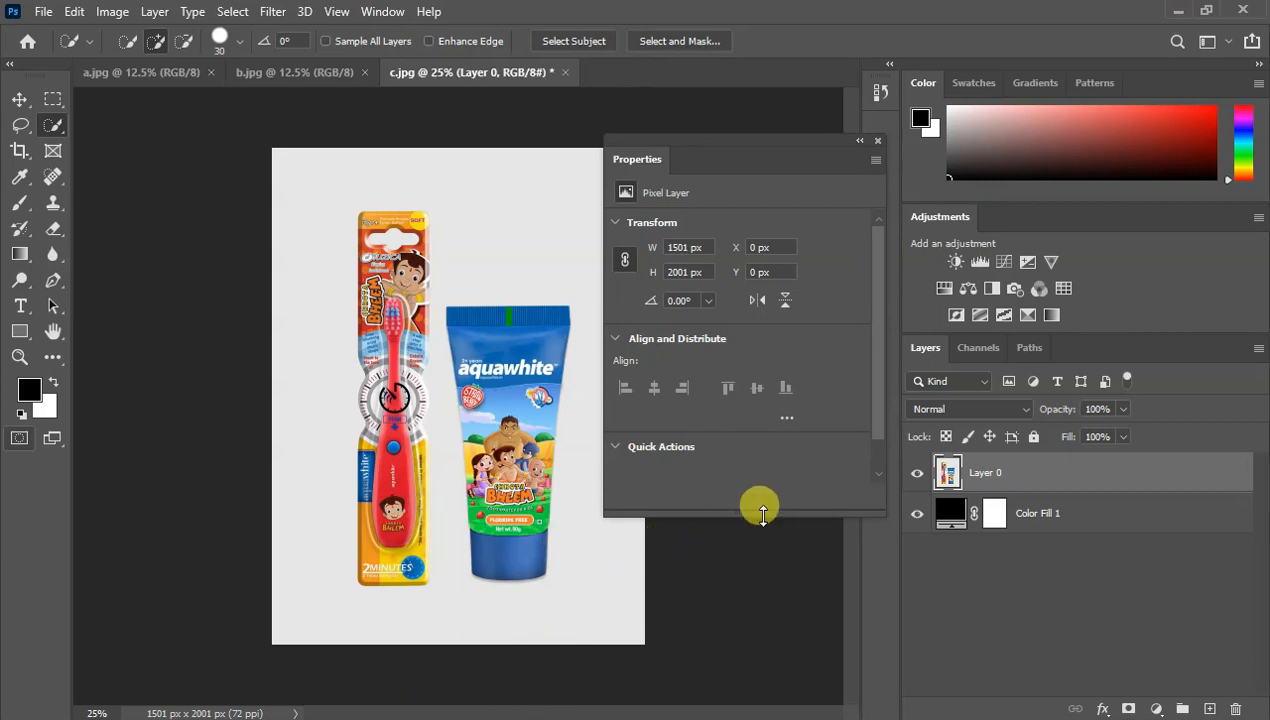
pyautogui.moveTo(762, 514); pyautogui.dragTo(760, 566)
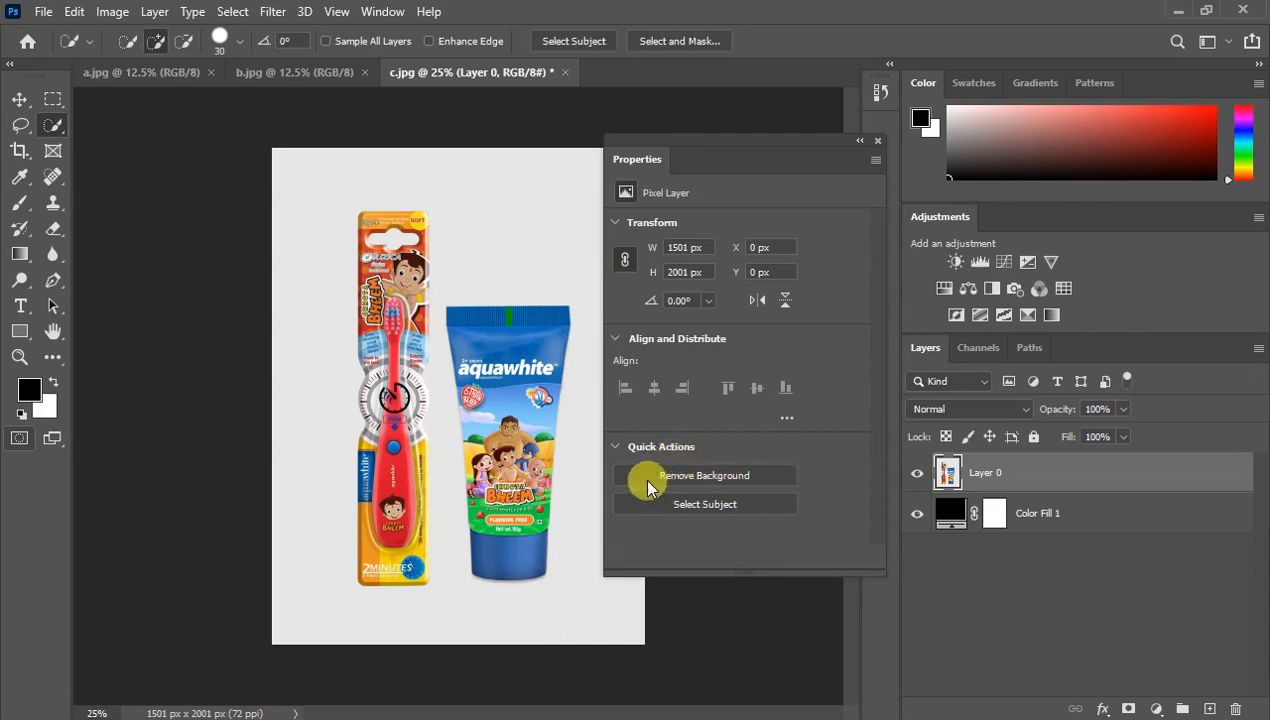
pyautogui.click(713, 476)
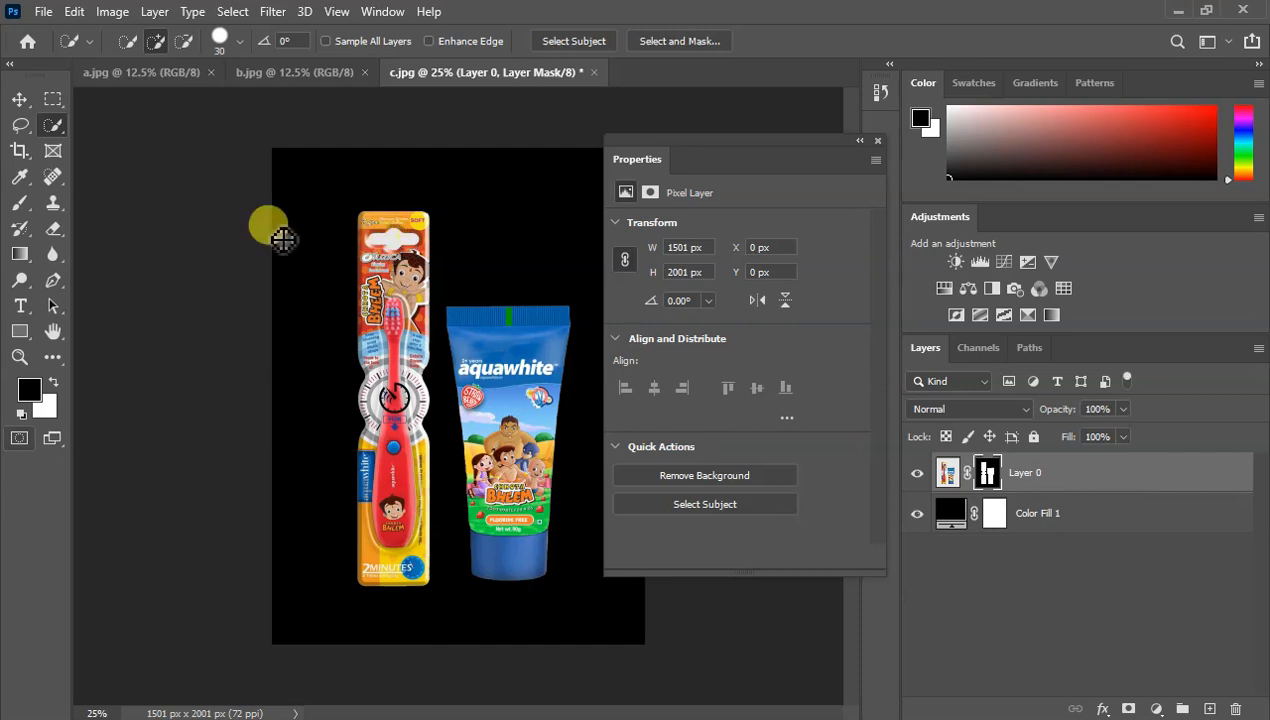
# Select the white hanging hole in the toothbrush package with the Quick Selection tool, fill it black on the layer mask, and deselect
pyautogui.rightClick(55, 130)
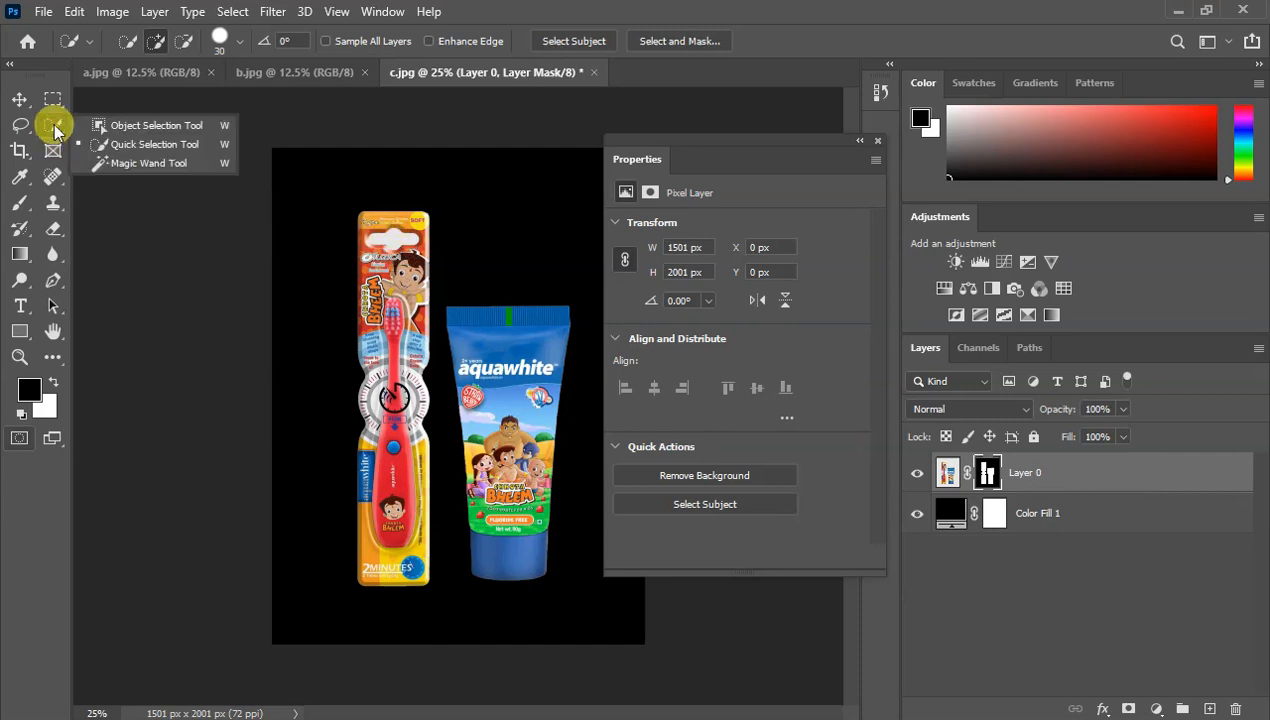
pyautogui.click(110, 144)
pyautogui.scroll(4, 411, 203)
pyautogui.moveTo(400, 340); pyautogui.dragTo(250, 341)
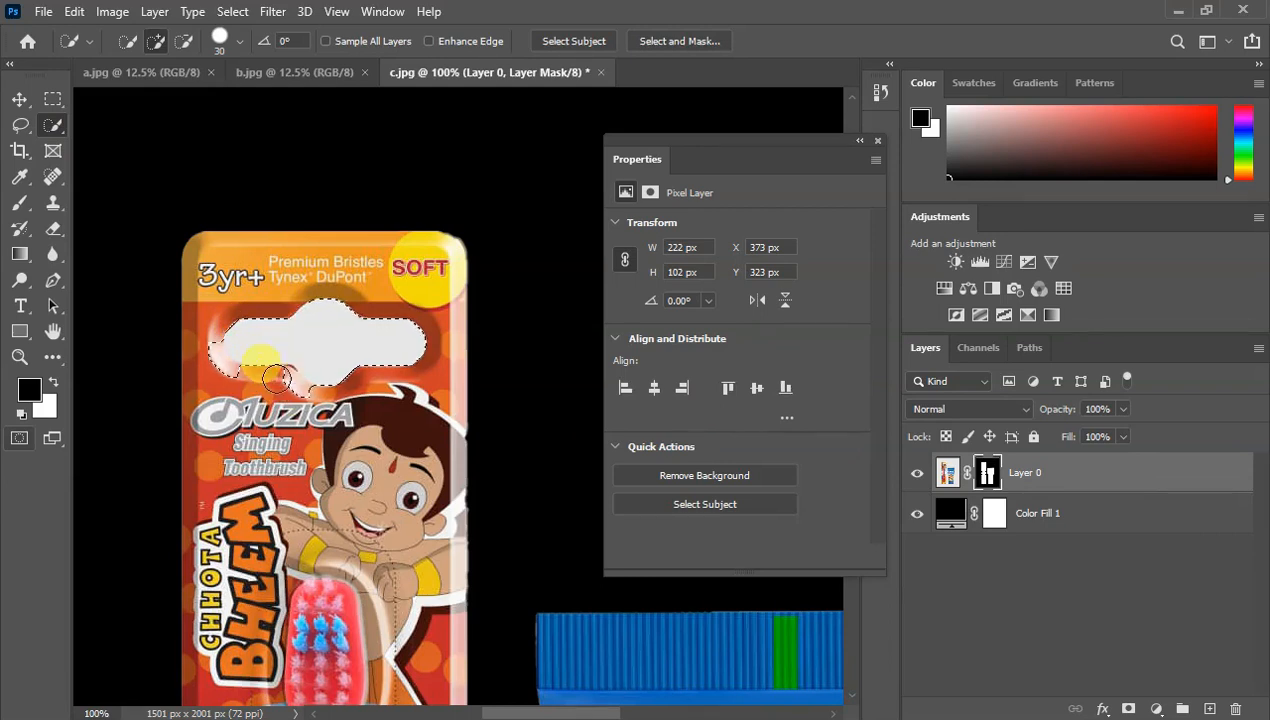
pyautogui.press('alt')
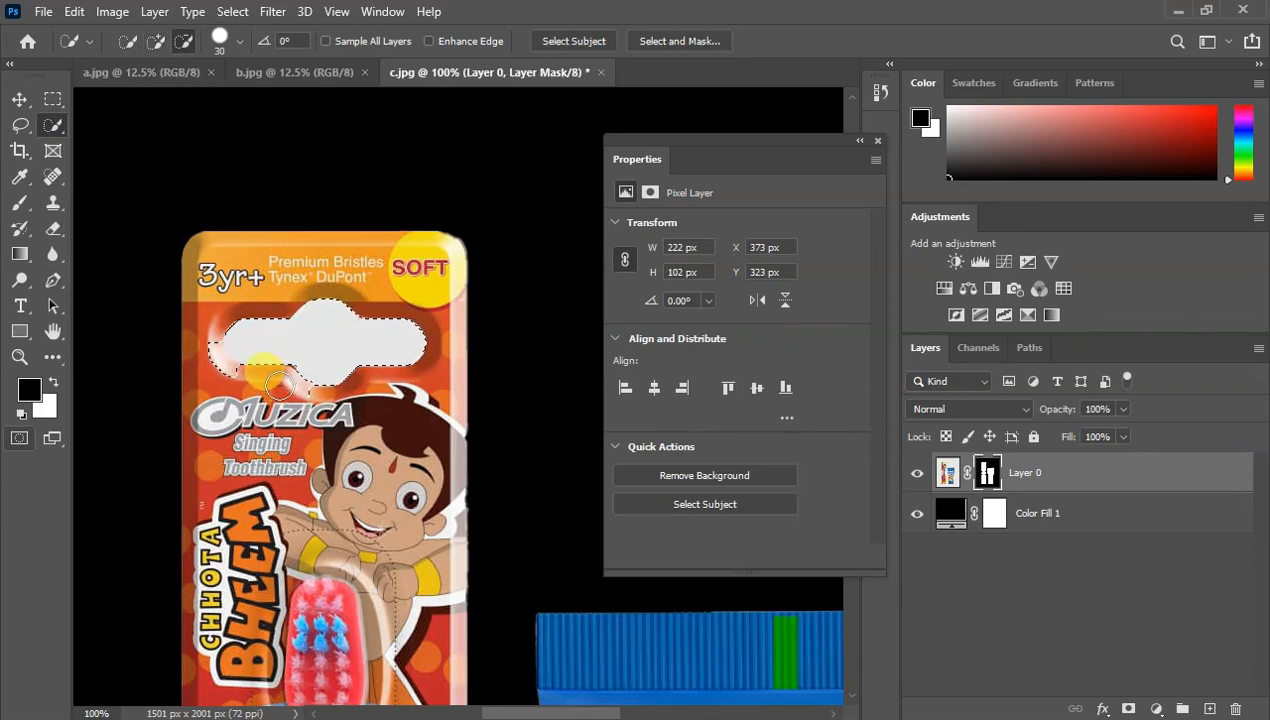
pyautogui.moveTo(285, 410); pyautogui.dragTo(206, 355)
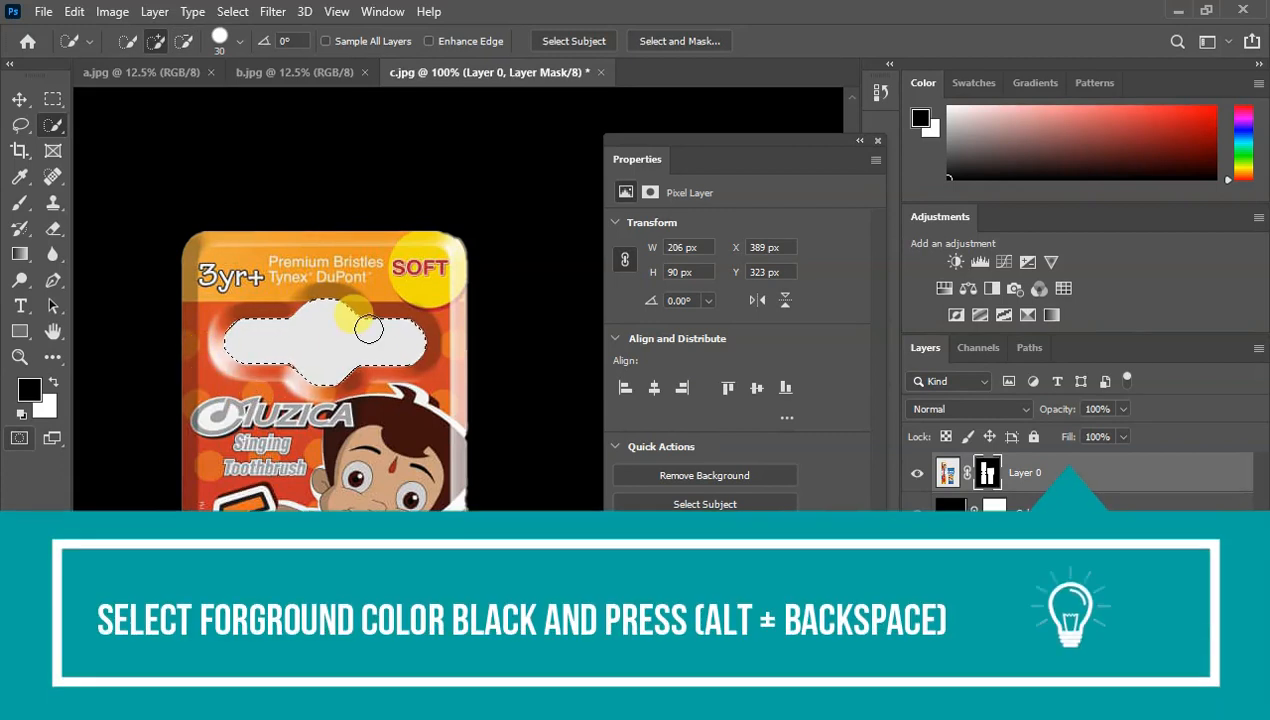
pyautogui.hotkey('alt', 'BackSpace')
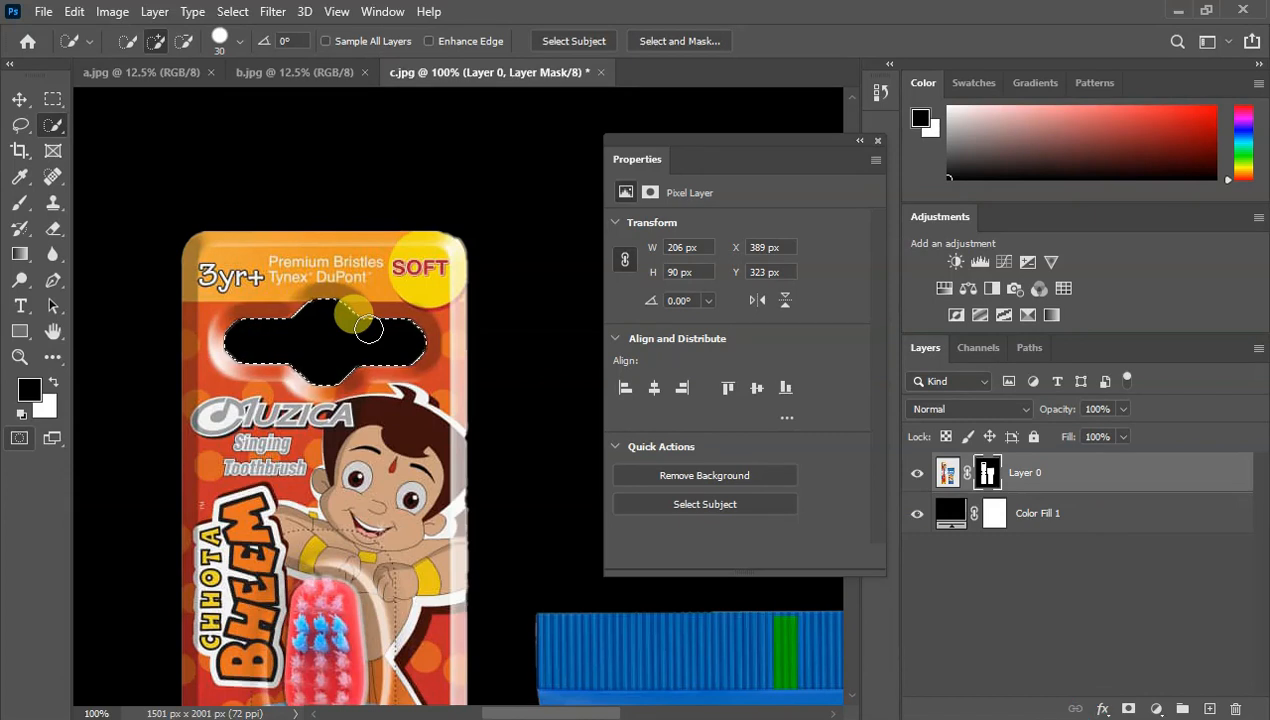
pyautogui.hotkey('ctrl', 'd')
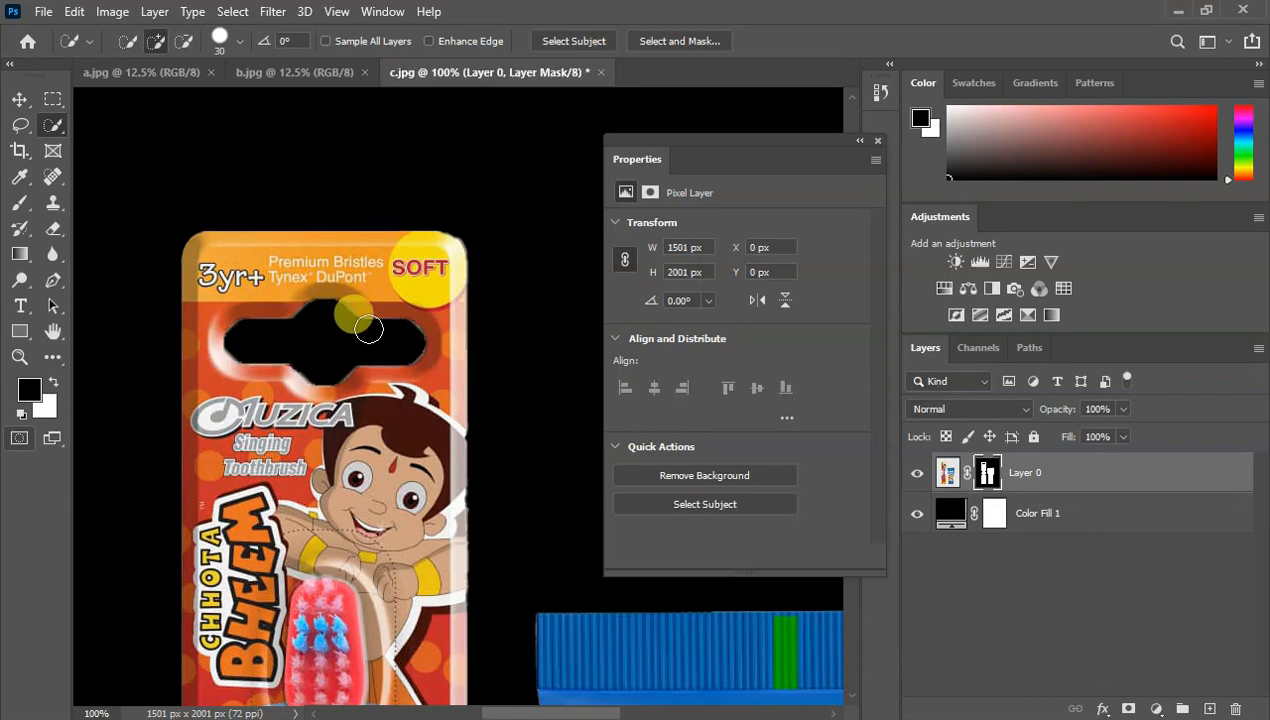
# Change the solid color fill behind the toothbrush and toothpaste to a different, non-black color
pyautogui.hotkey('ctrl', '-')
pyautogui.hotkey('ctrl', '-')
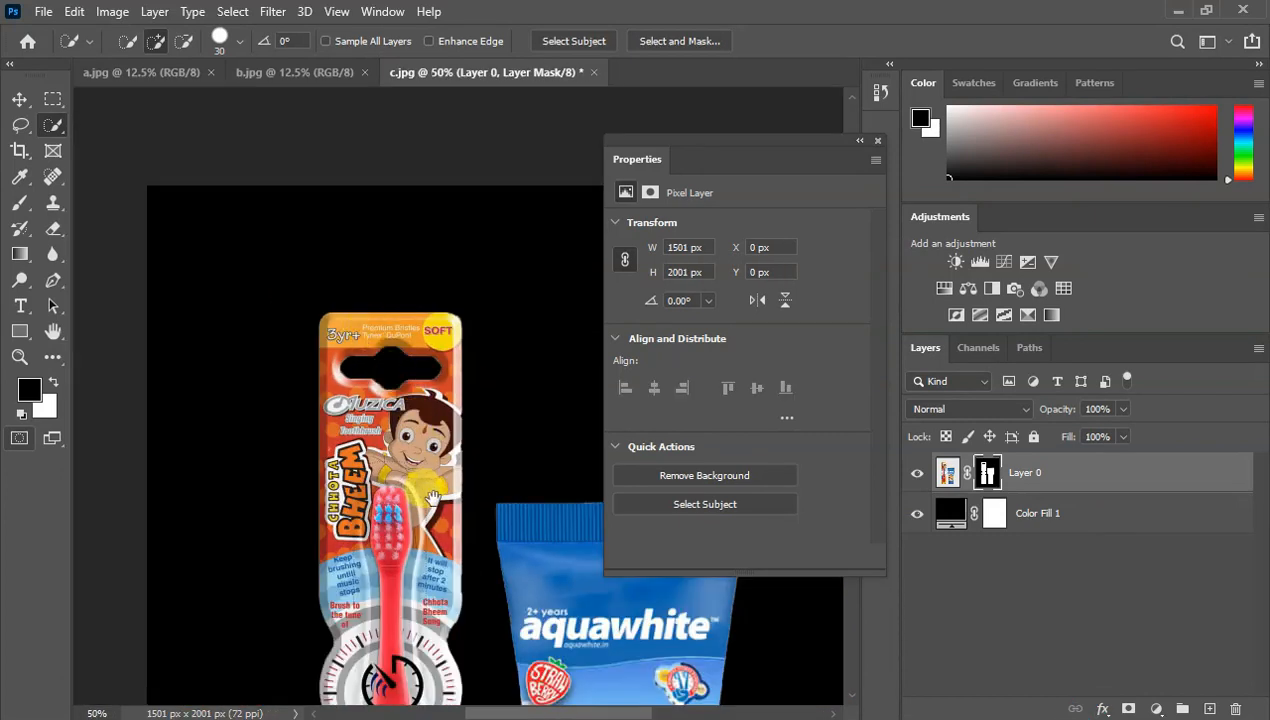
pyautogui.moveTo(425, 488); pyautogui.dragTo(340, 372)
pyautogui.scroll(-3, 330, 400)
pyautogui.scroll(-1, 318, 448)
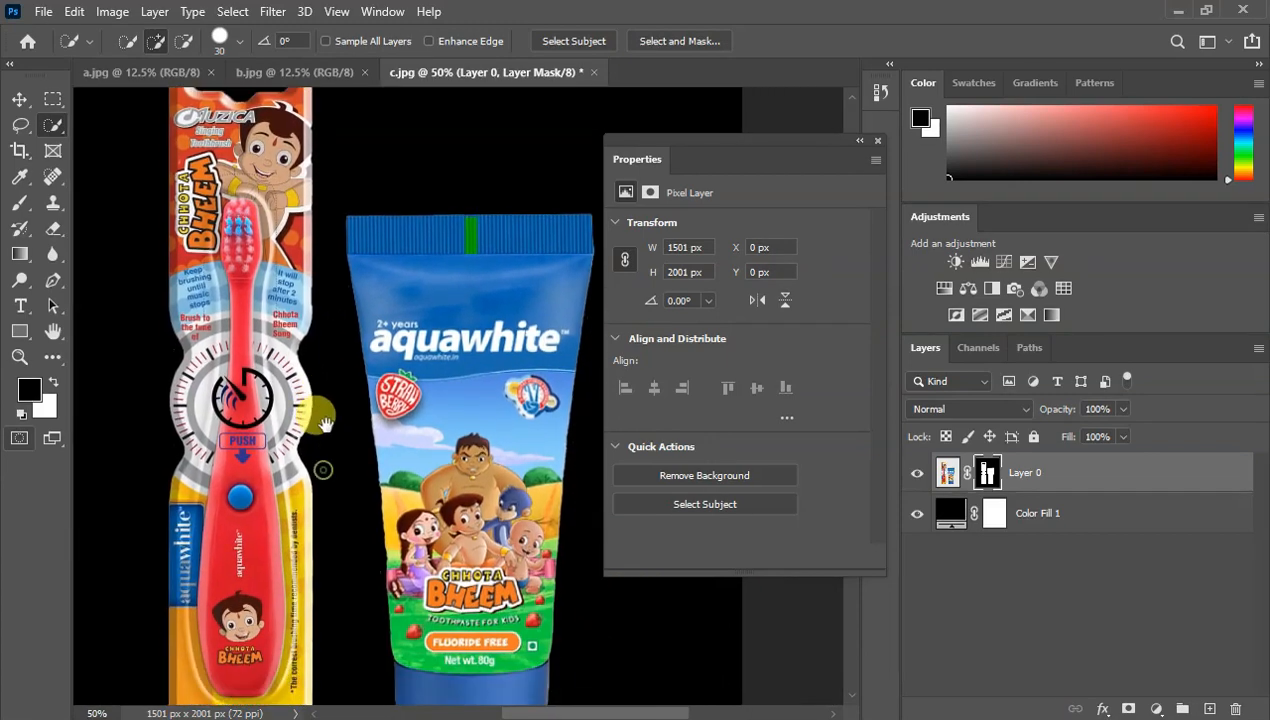
pyautogui.hotkey('ctrl', '-')
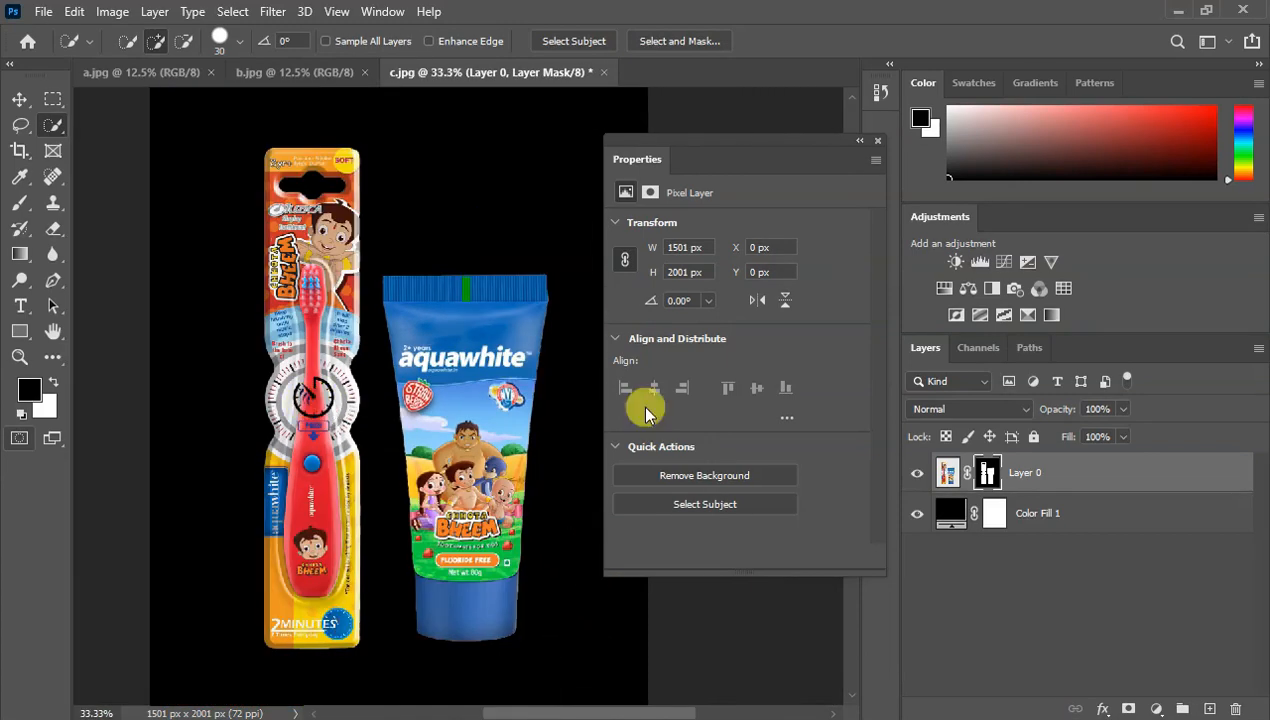
pyautogui.doubleClick(955, 513)
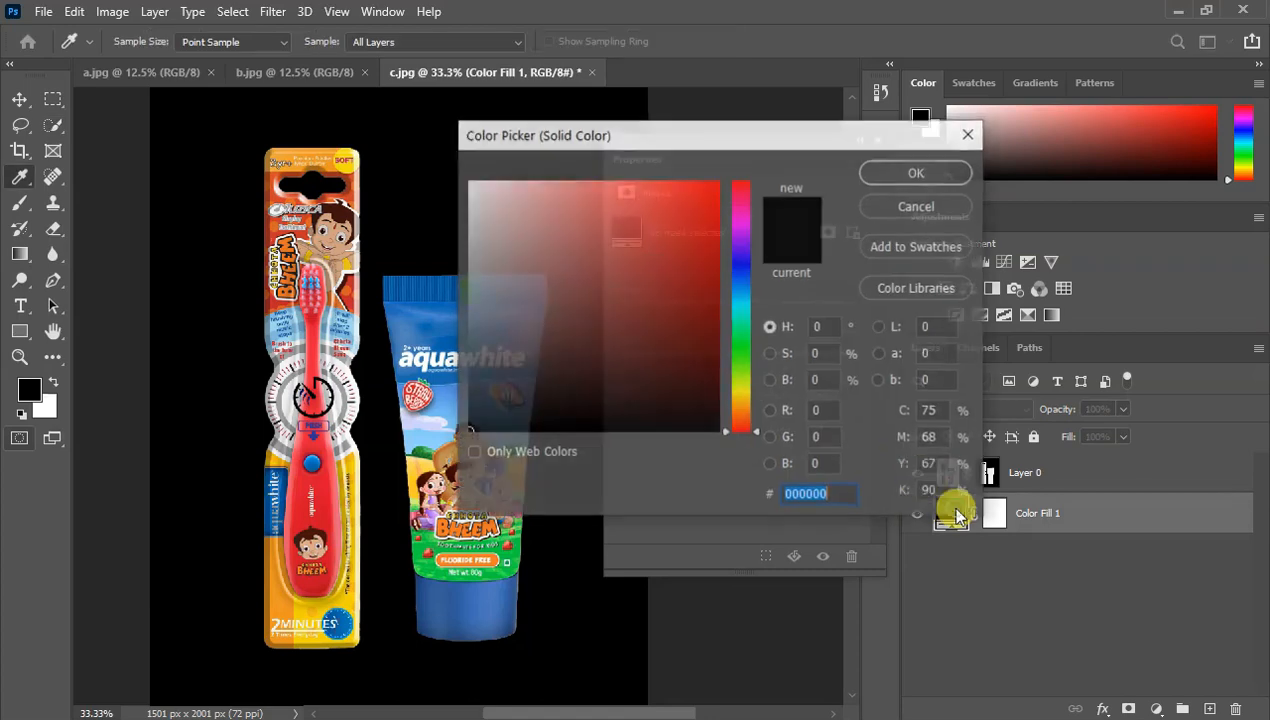
pyautogui.click(741, 418)
pyautogui.moveTo(741, 418); pyautogui.dragTo(749, 386)
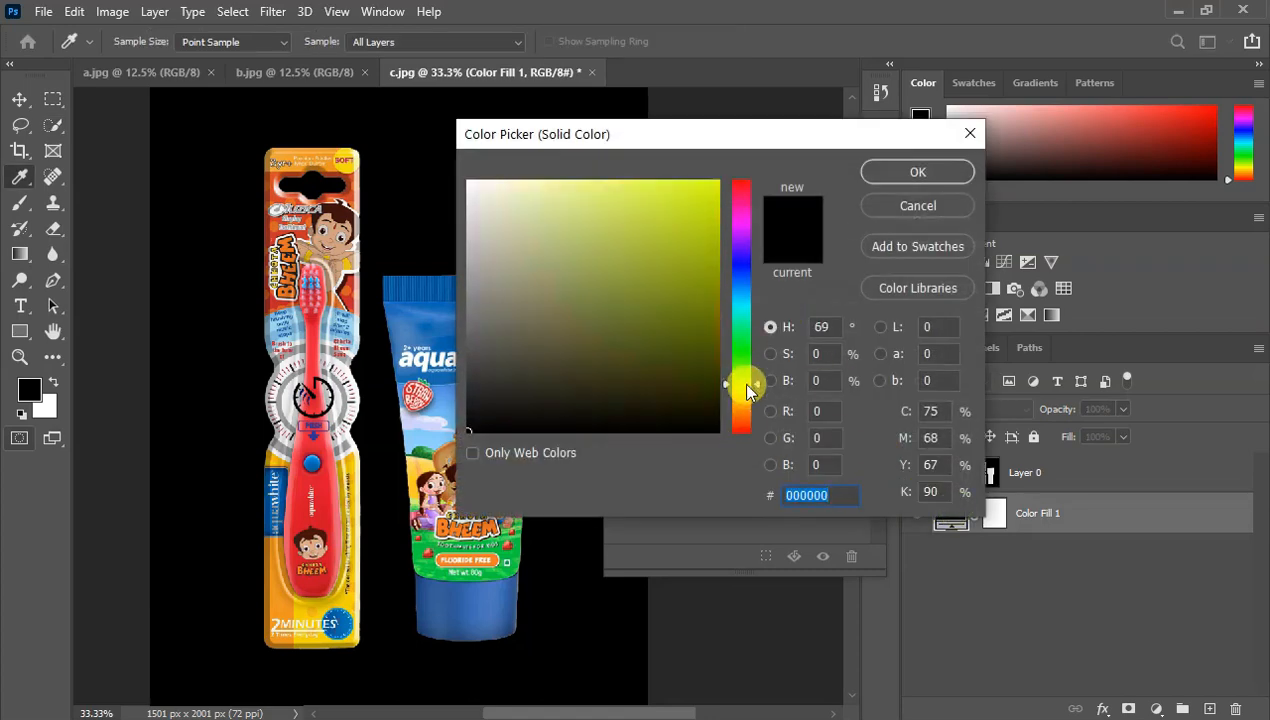
pyautogui.moveTo(646, 357)
pyautogui.mouseDown()
pyautogui.moveTo(660, 306)
pyautogui.moveTo(641, 281)
pyautogui.moveTo(692, 306)
pyautogui.moveTo(717, 288)
pyautogui.moveTo(695, 315)
pyautogui.moveTo(704, 326)
pyautogui.mouseUp()
pyautogui.moveTo(741, 385); pyautogui.dragTo(745, 375)
pyautogui.moveTo(752, 362); pyautogui.dragTo(761, 297)
pyautogui.click(916, 174)
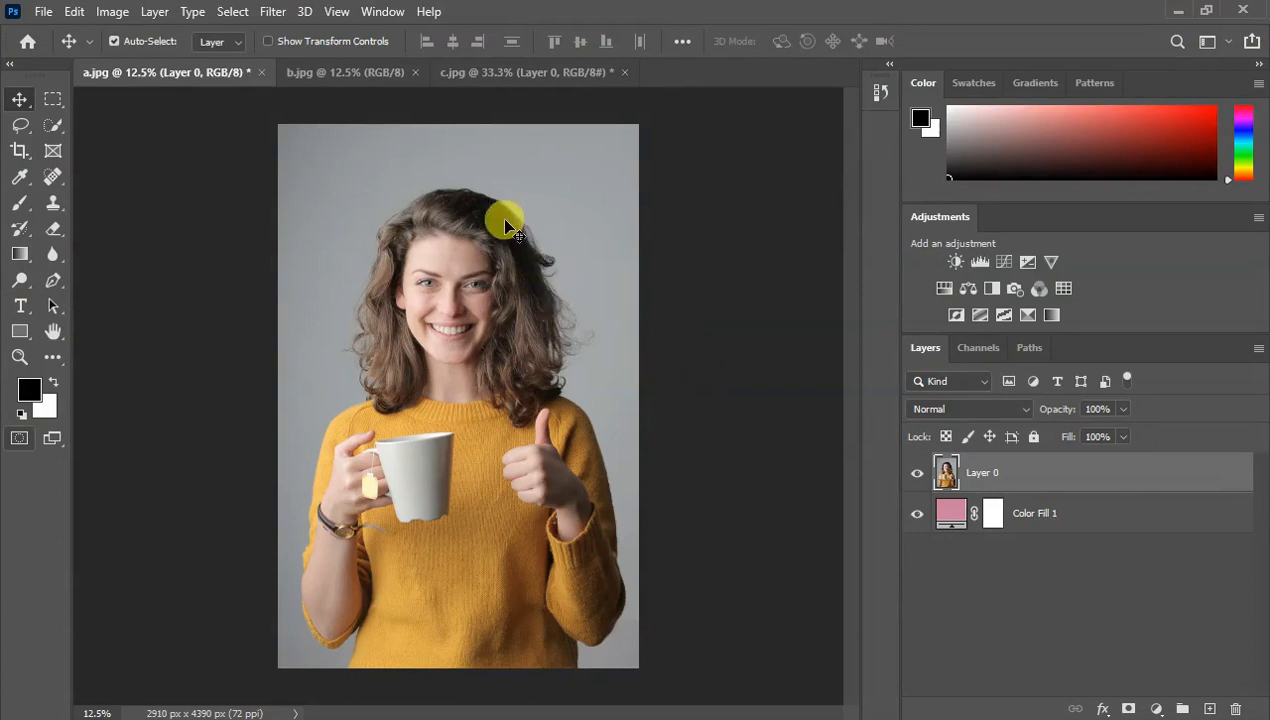
# In a.jpg, apply the Remove Background quick action to the photo layer of the woman holding a mug
pyautogui.click(382, 11)
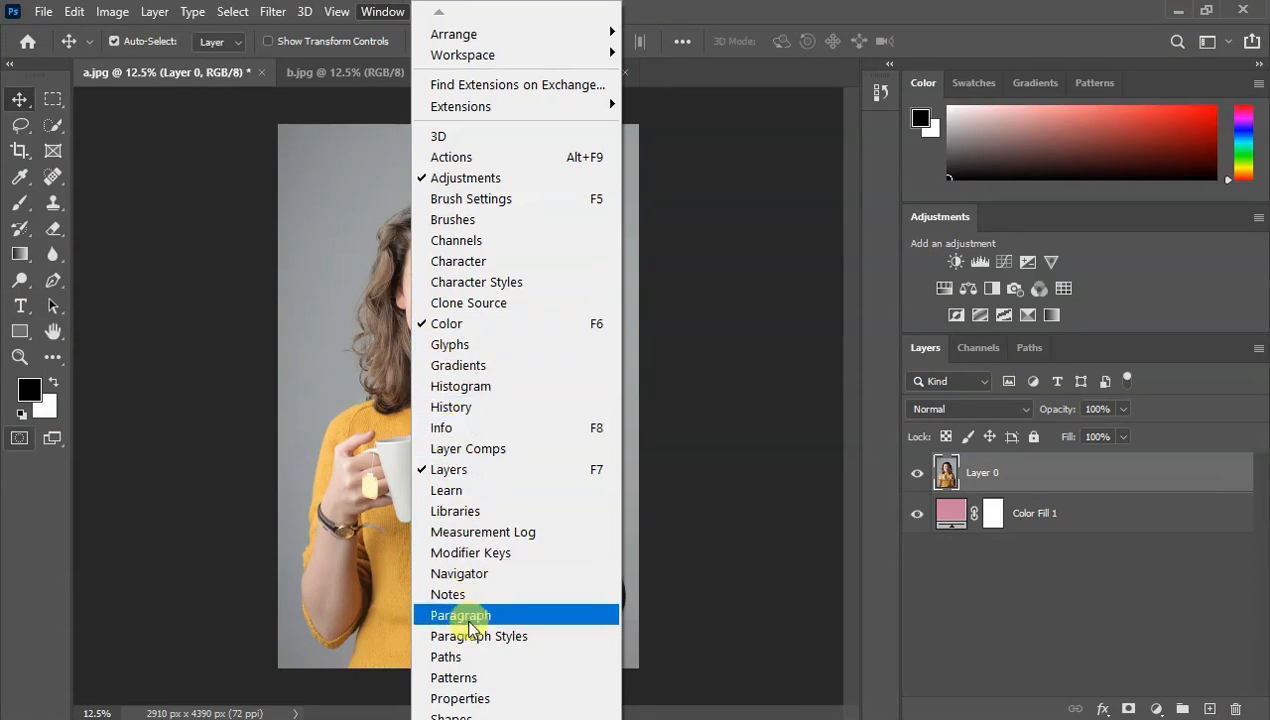
pyautogui.click(466, 696)
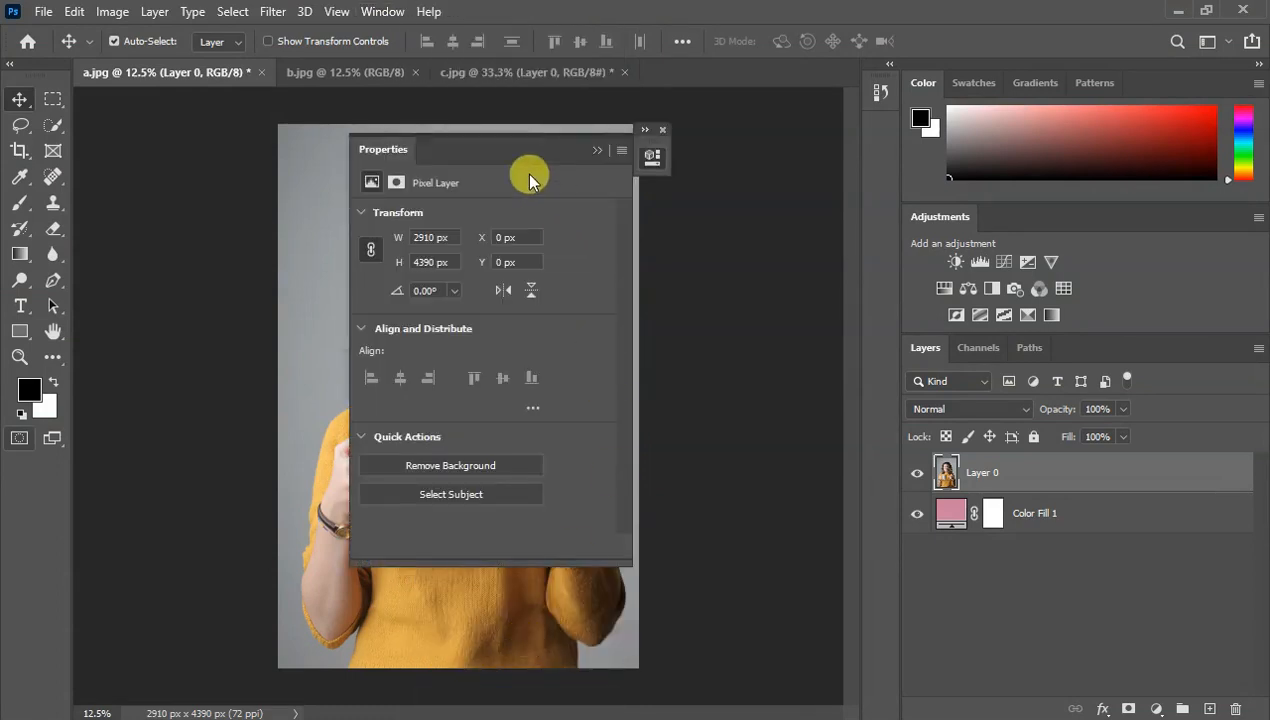
pyautogui.moveTo(495, 149); pyautogui.dragTo(728, 148)
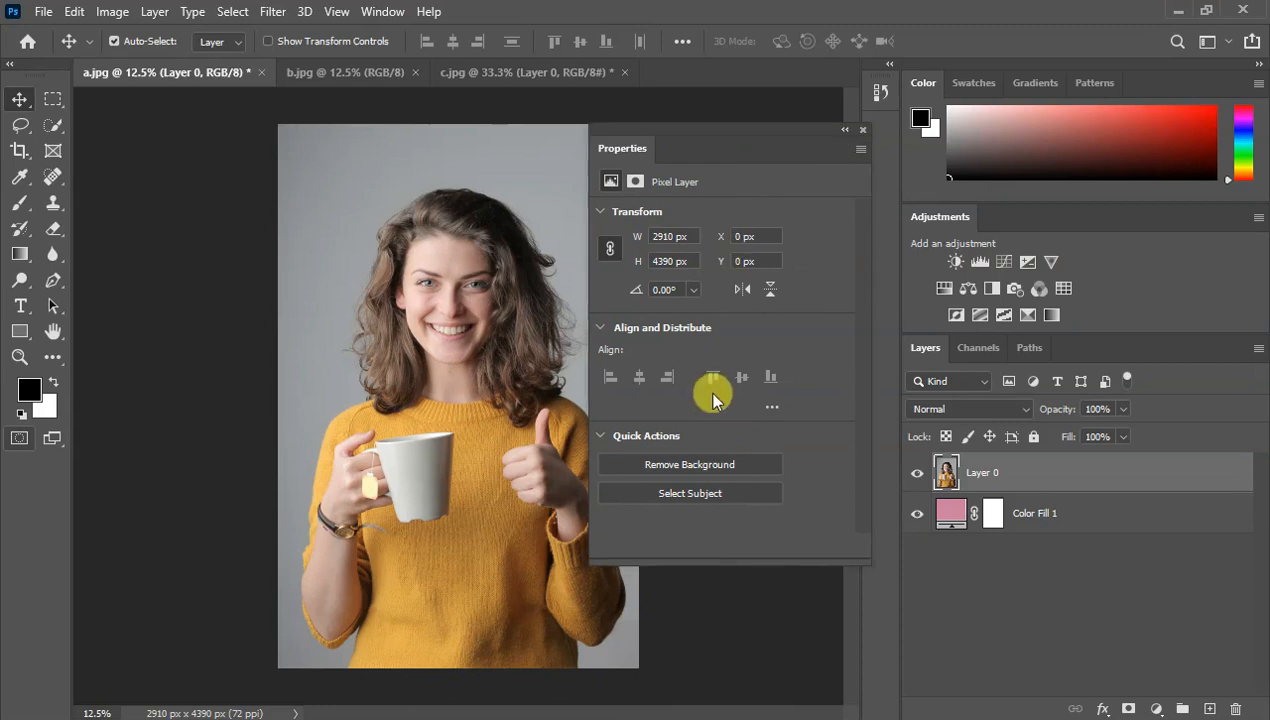
pyautogui.click(689, 462)
pyautogui.moveTo(700, 145); pyautogui.dragTo(945, 130)
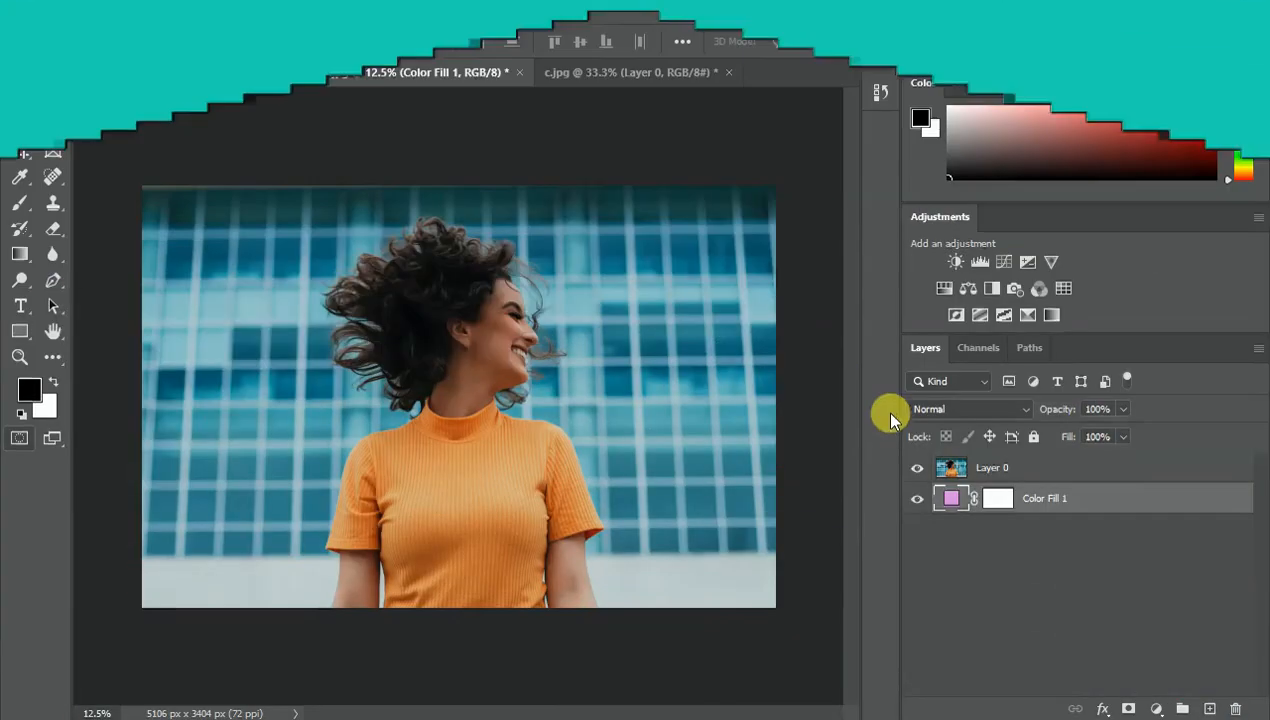
# In b.jpg, apply the Remove Background quick action to Layer 0 and close its Properties
pyautogui.click(992, 468)
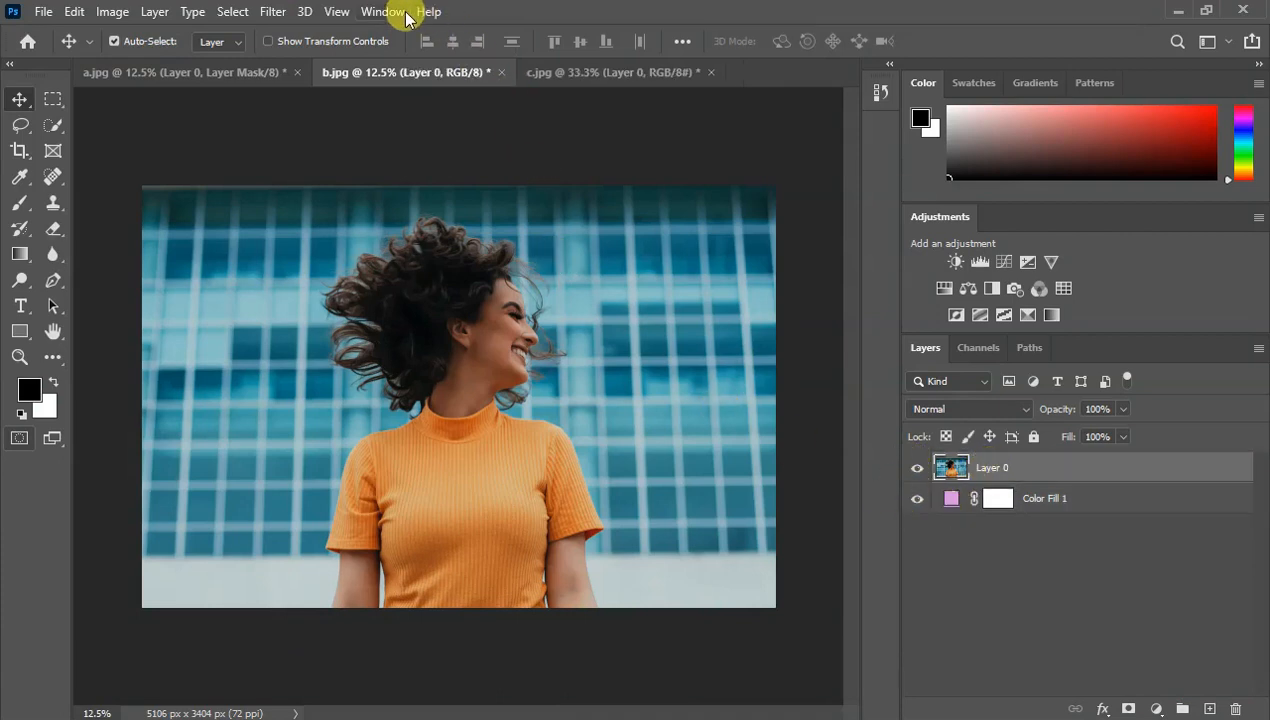
pyautogui.click(385, 12)
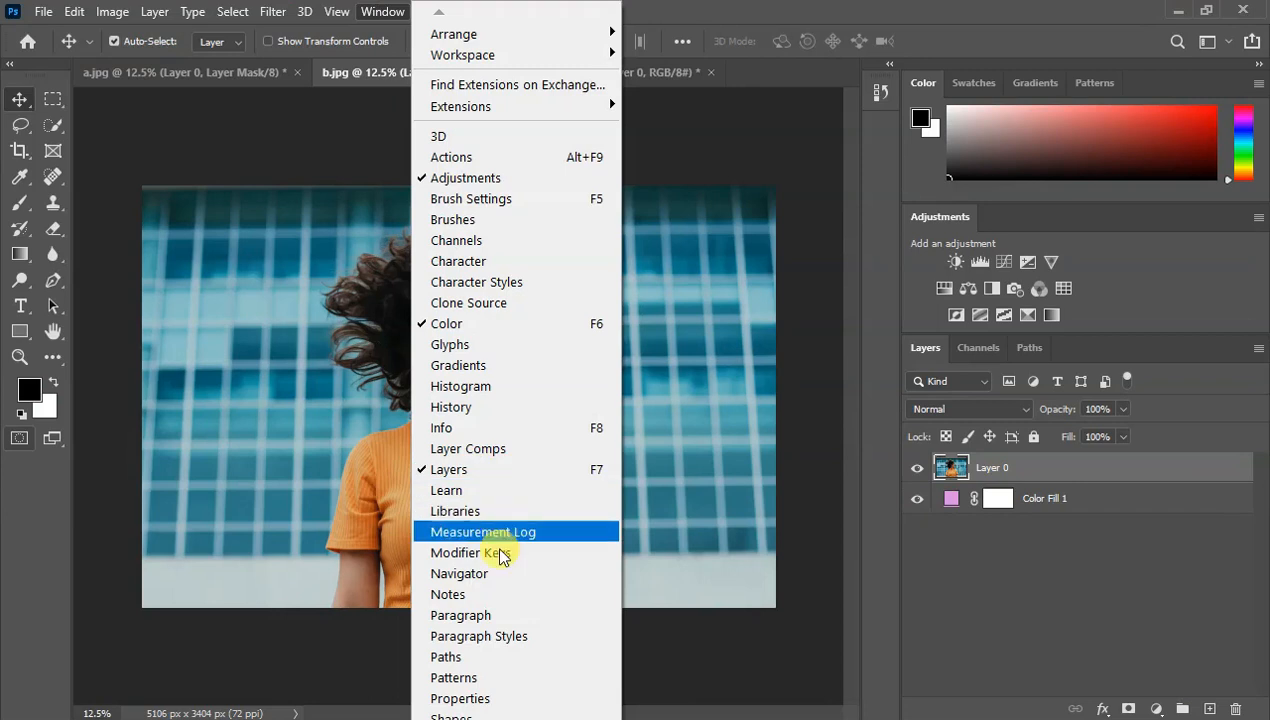
pyautogui.click(480, 697)
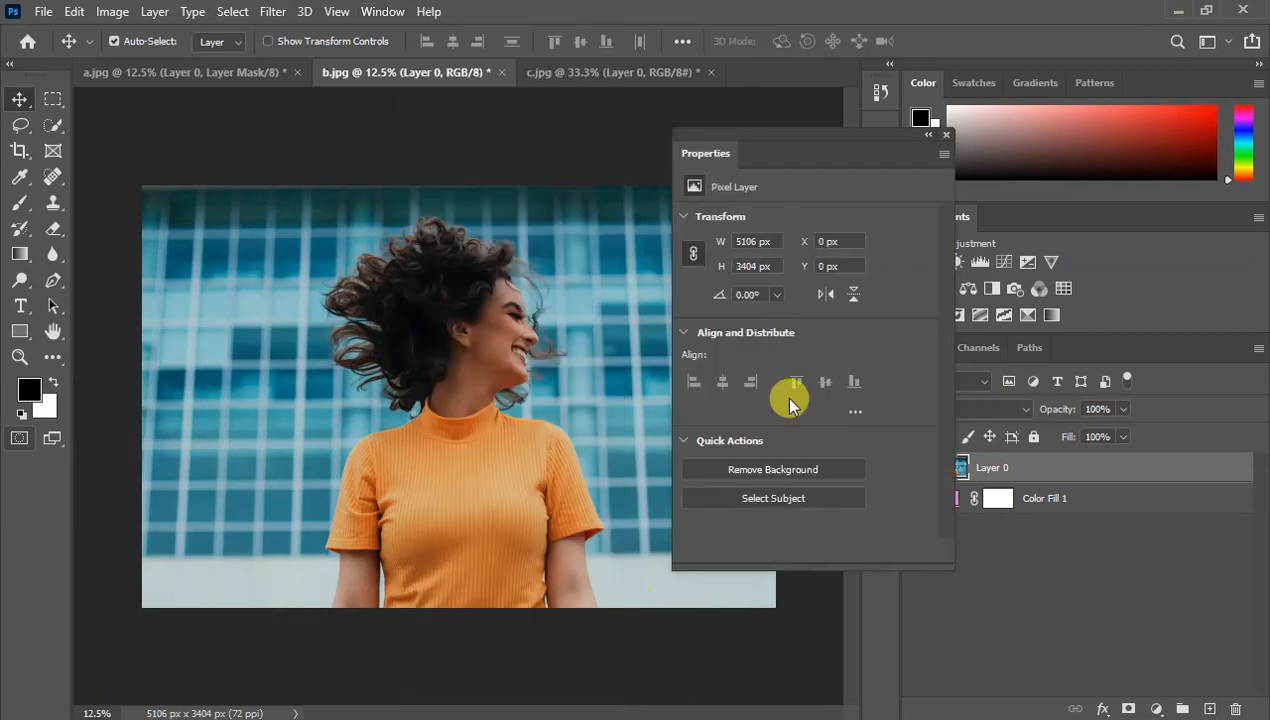
pyautogui.click(757, 471)
pyautogui.moveTo(843, 144); pyautogui.dragTo(733, 125)
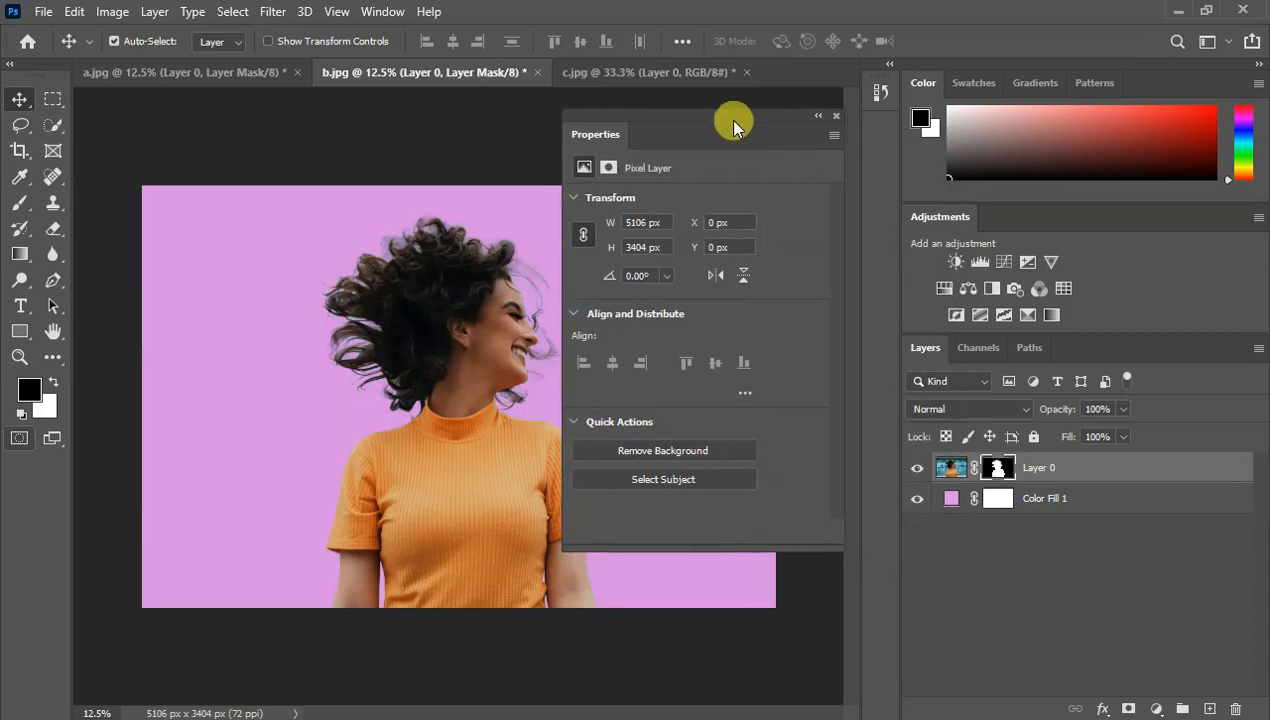
pyautogui.click(836, 115)
# Recolor b.jpg's color fill layer to a muted violet-blue and toggle its visibility to check the cutout
pyautogui.doubleClick(951, 498)
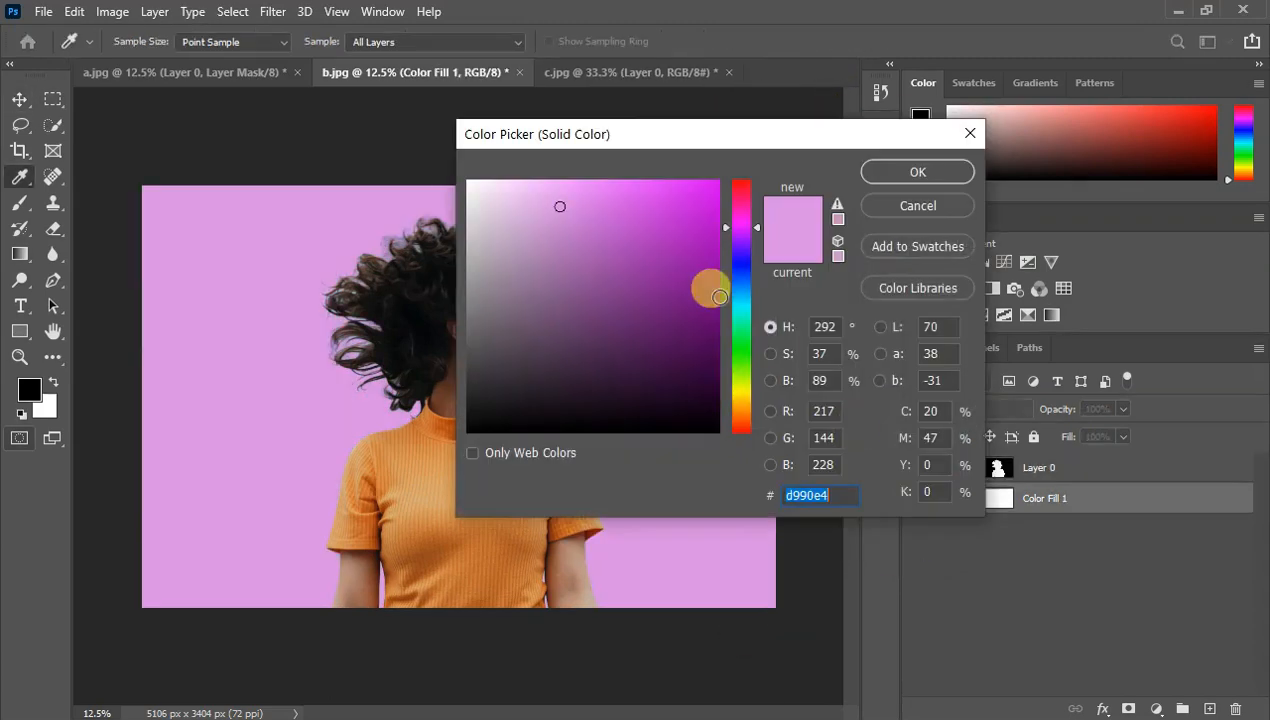
pyautogui.moveTo(866, 259); pyautogui.dragTo(871, 283)
pyautogui.moveTo(780, 229); pyautogui.dragTo(669, 264)
pyautogui.click(1039, 188)
pyautogui.click(917, 500)
pyautogui.click(917, 500)
pyautogui.click(917, 500)
pyautogui.click(917, 500)
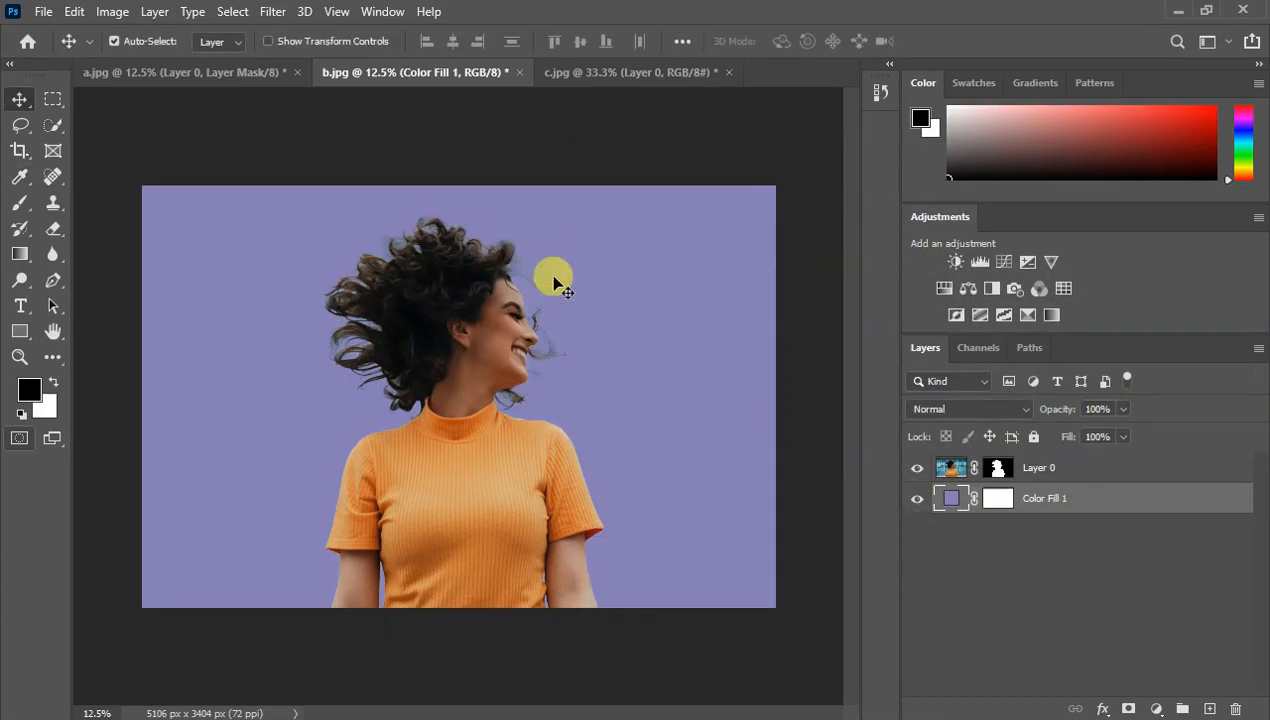